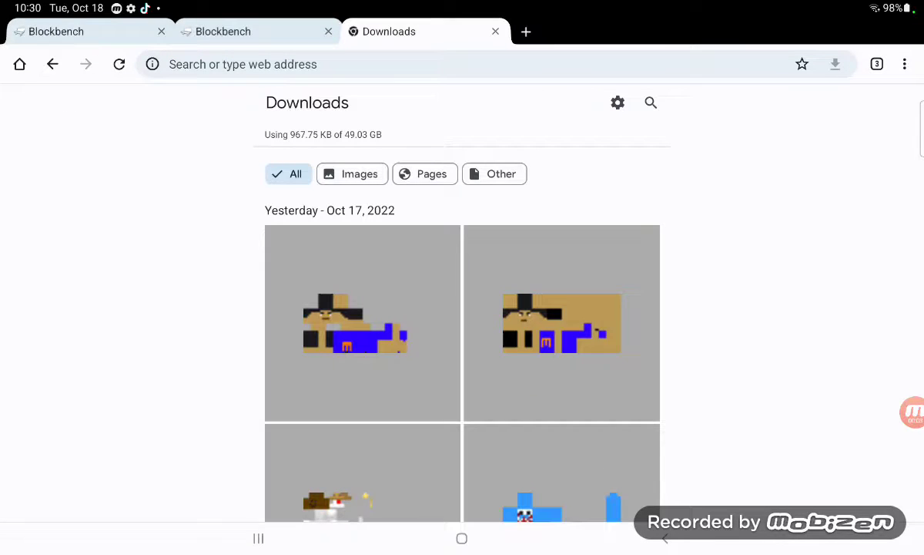
# Step: Close the Downloads tab, browse blockbench.net's homepage, and launch the Blockbench web app
pyautogui.hotkey('alt', 'Left')
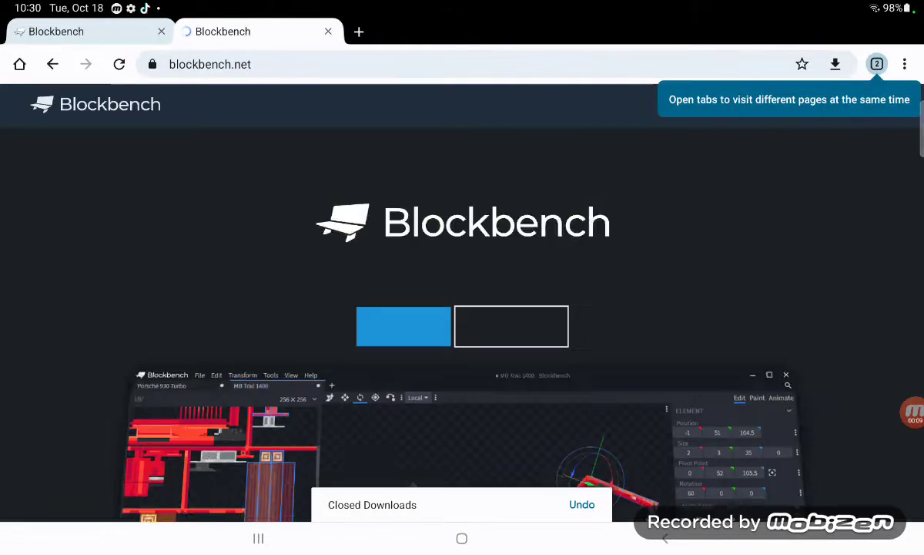
pyautogui.hotkey('ctrl', 'w')
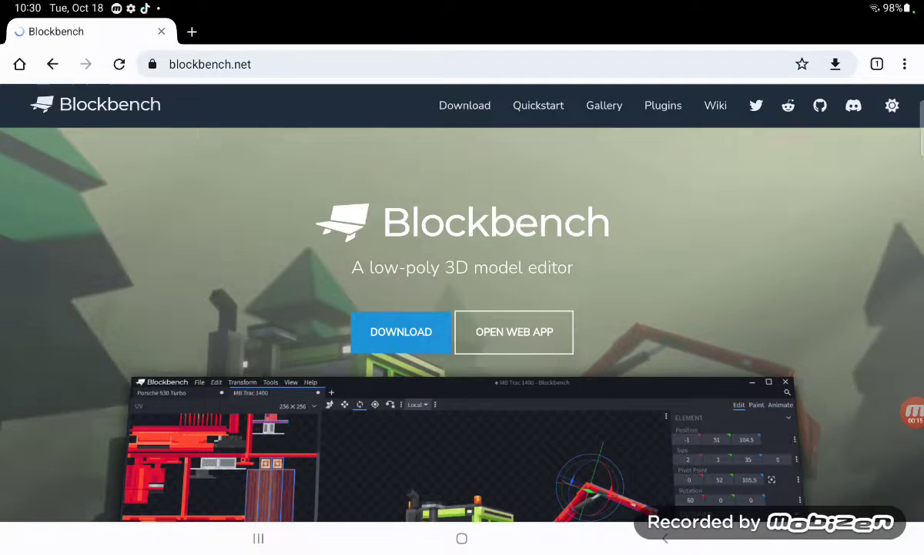
pyautogui.scroll(-1, 462, 308)
pyautogui.scroll(-2, 462, 308)
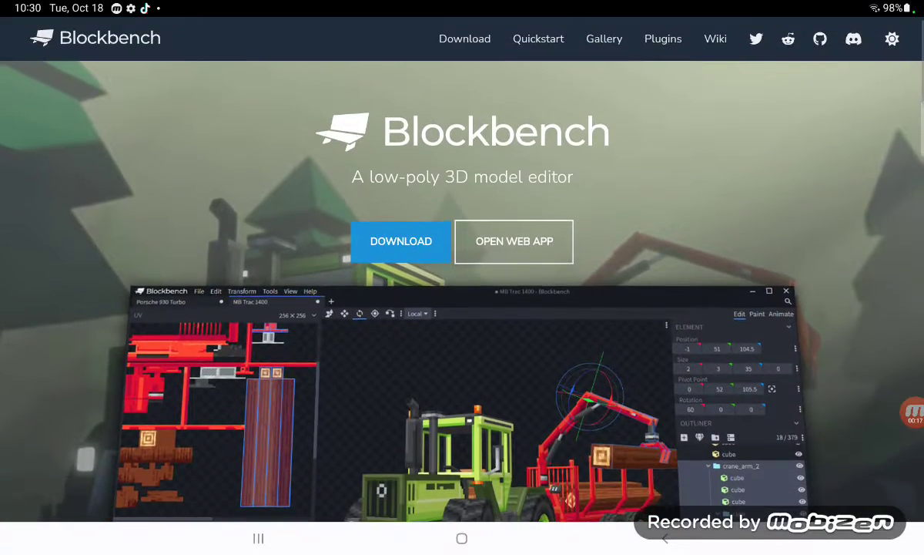
pyautogui.scroll(-4, 462, 308)
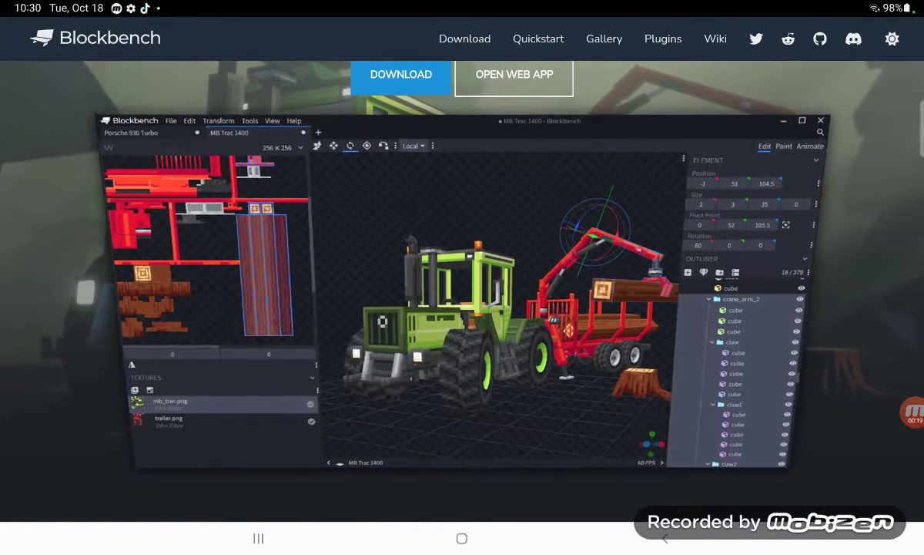
pyautogui.scroll(-5, 462, 309)
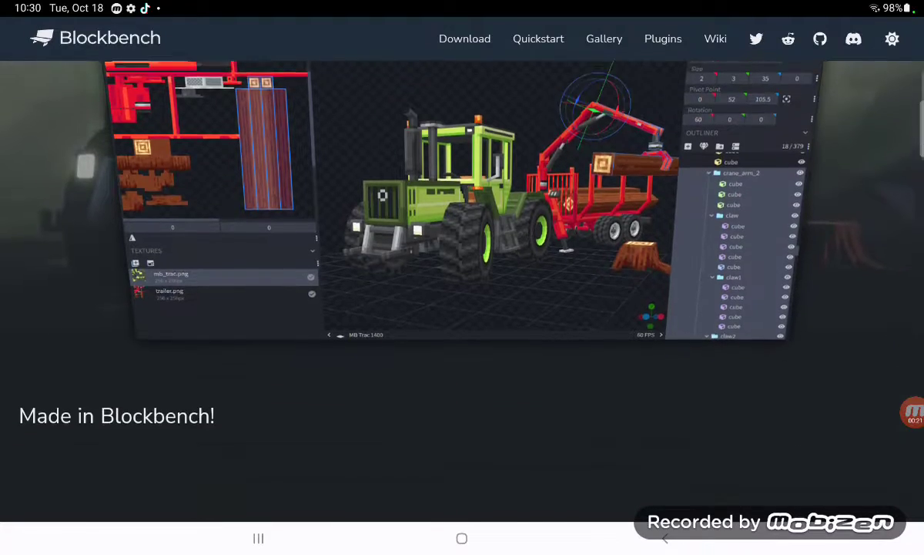
pyautogui.scroll(-5, 462, 308)
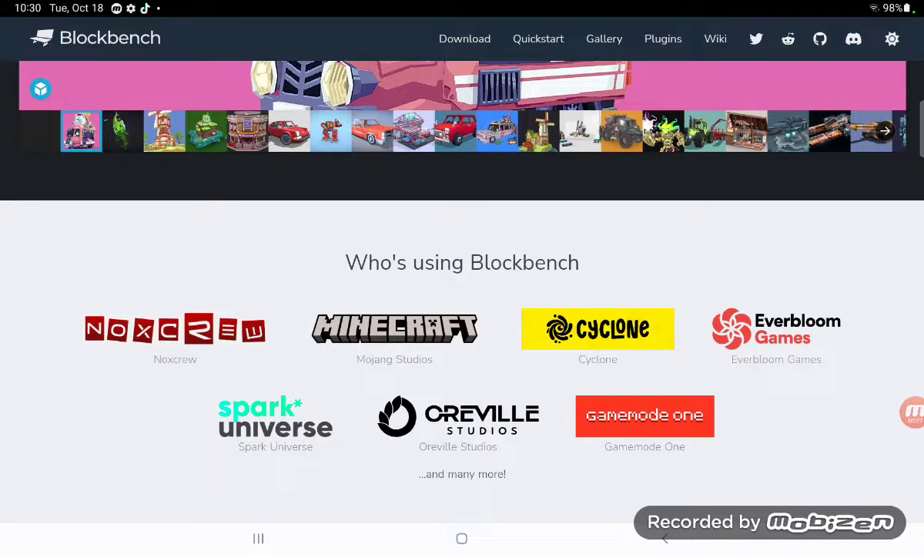
pyautogui.scroll(10, 777, 331)
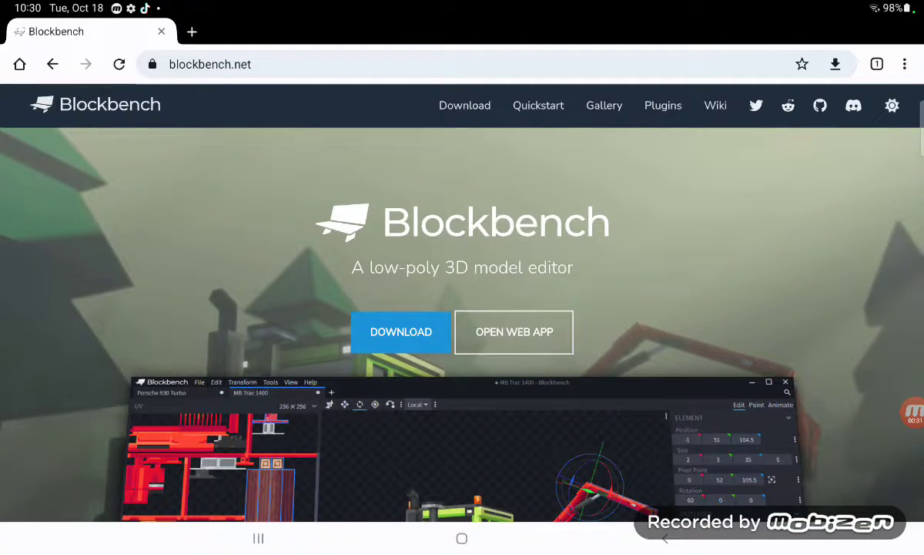
pyautogui.click(514, 331)
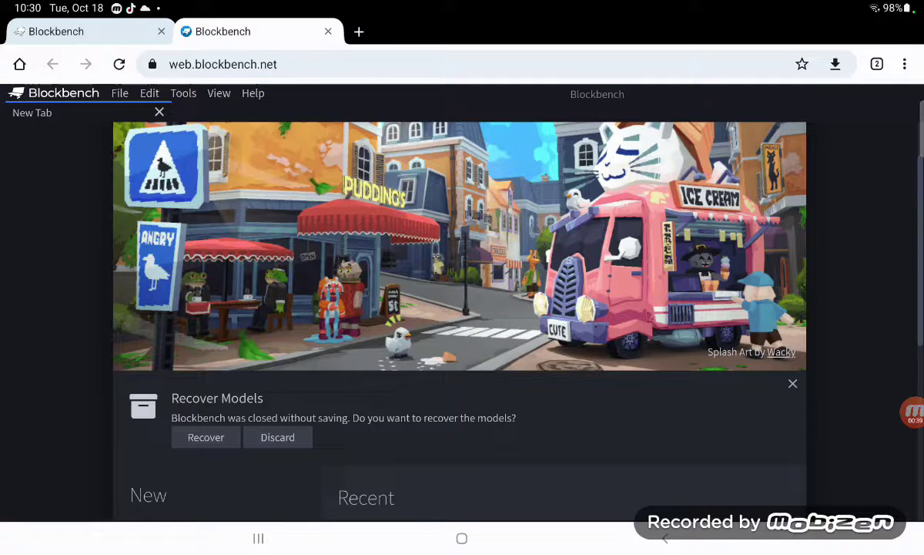
pyautogui.click(119, 94)
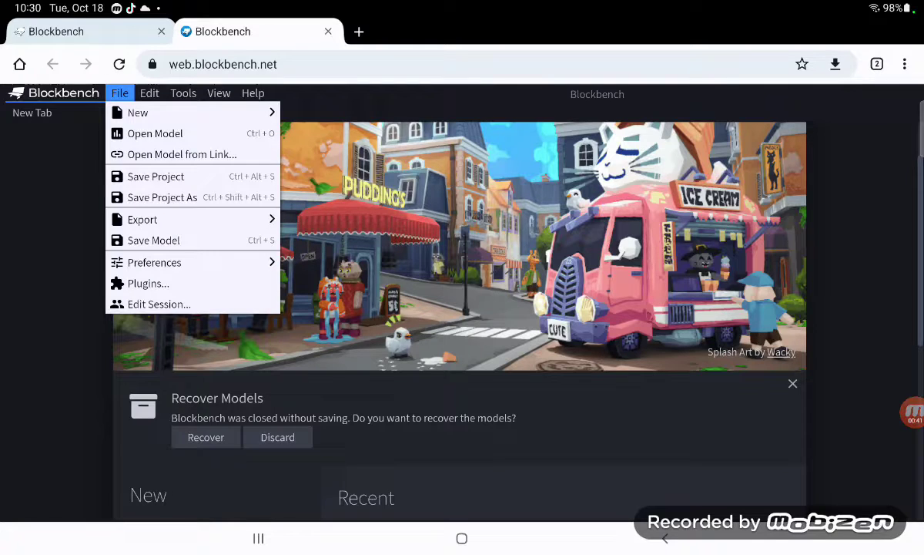
pyautogui.click(148, 283)
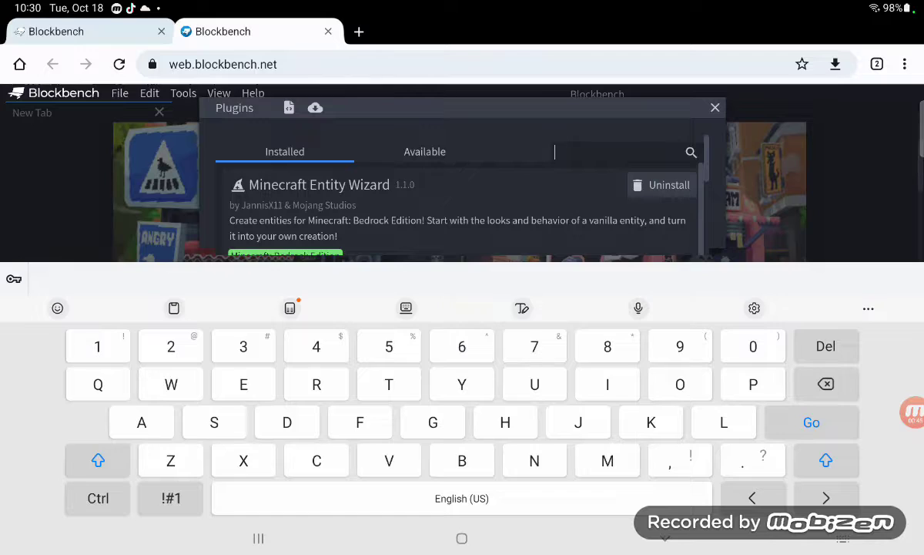
pyautogui.click(665, 538)
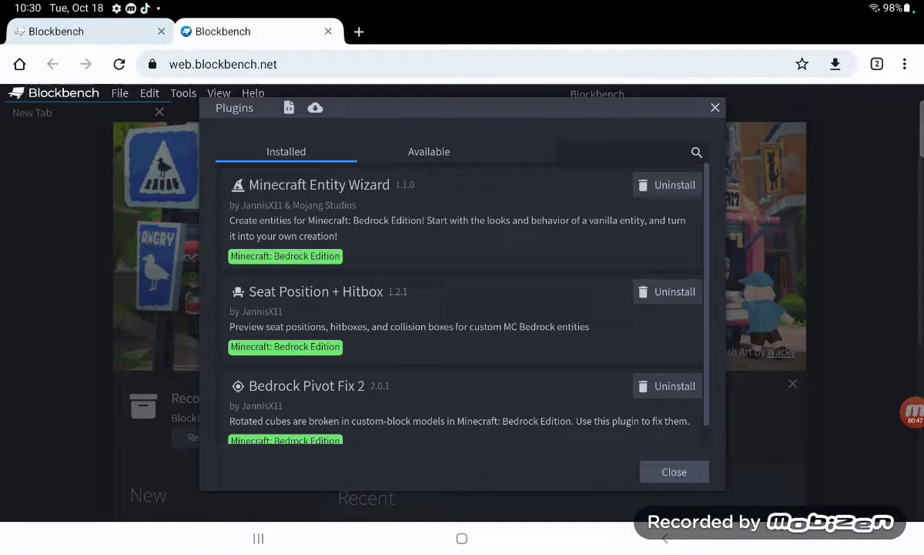
pyautogui.click(285, 256)
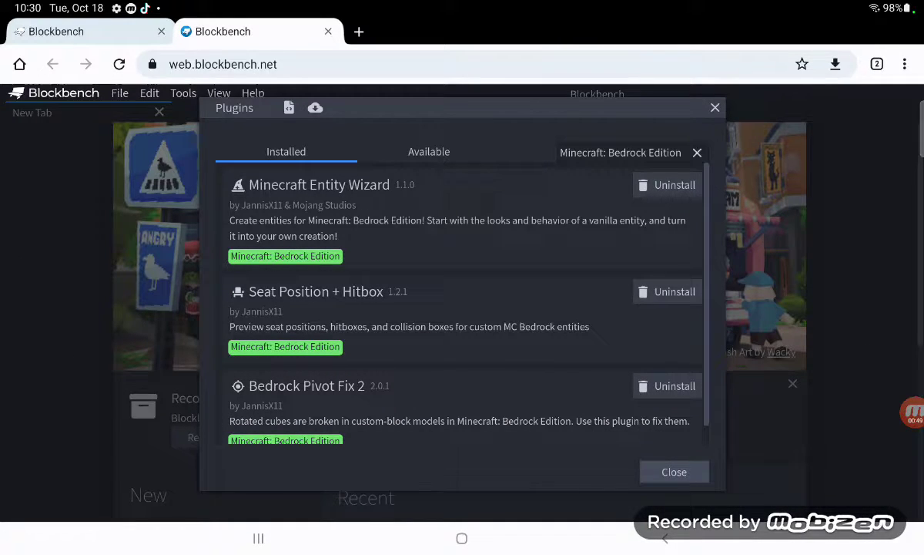
pyautogui.click(675, 471)
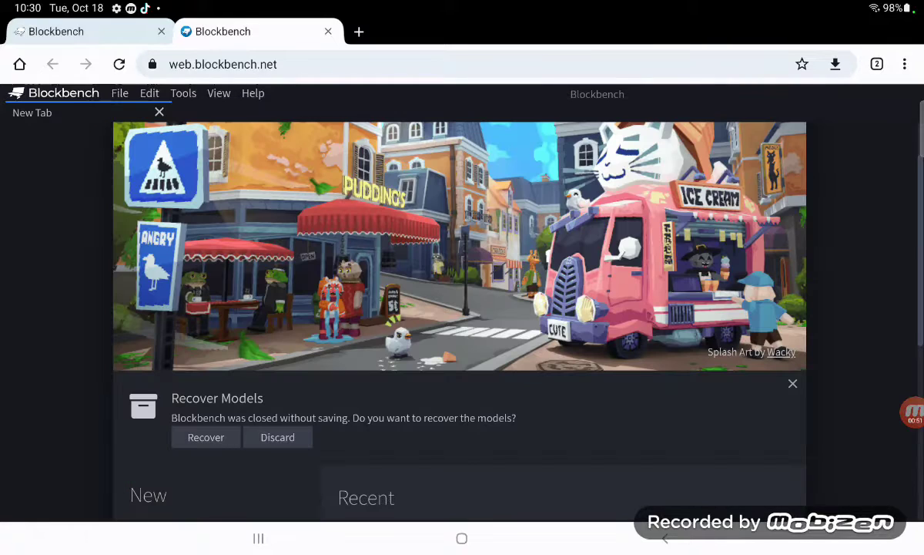
# Step: Start a new entity with the Minecraft Entity Wizard under Loaders and focus the Display Name field
pyautogui.scroll(-5, 460, 308)
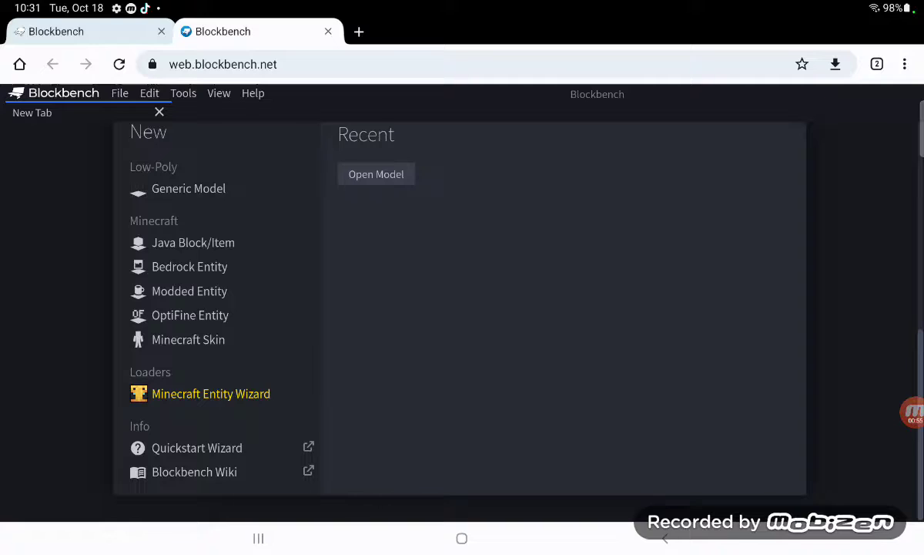
pyautogui.click(211, 393)
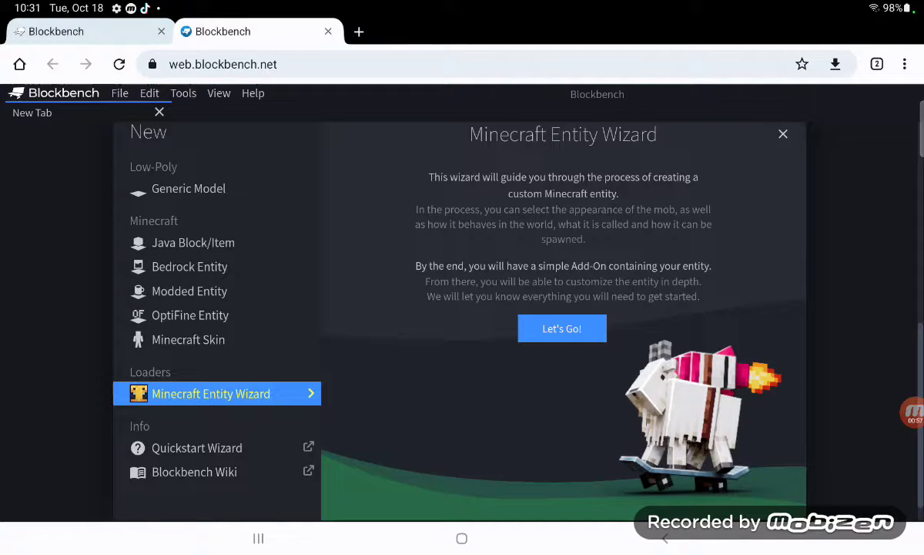
pyautogui.click(561, 328)
pyautogui.click(385, 218)
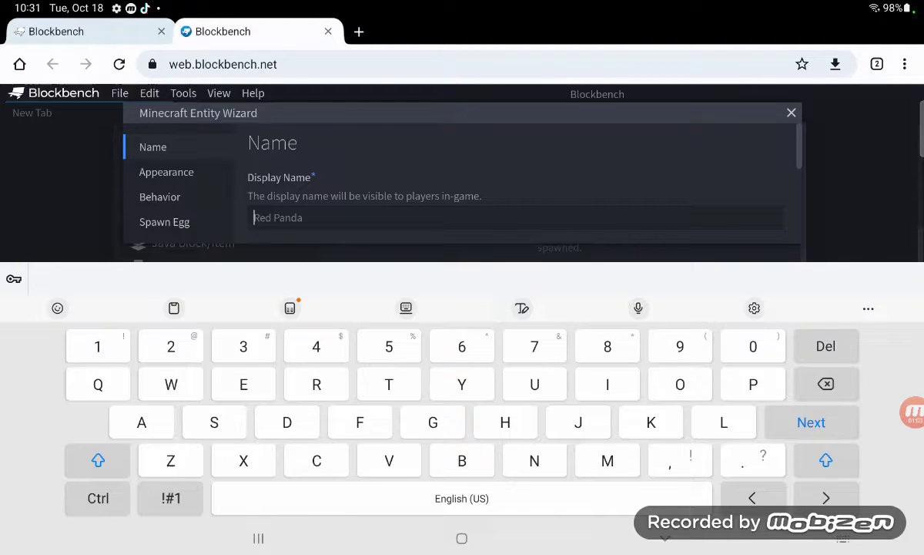
# Step: Enter display name 'H' and a first-draft identifier 'H:zom'
pyautogui.write('H')
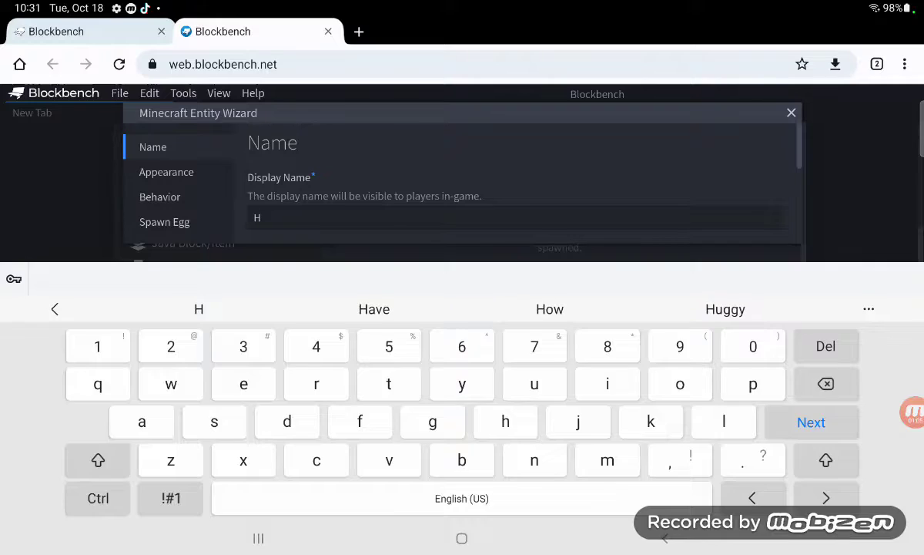
pyautogui.press('Escape')
pyautogui.click(517, 319)
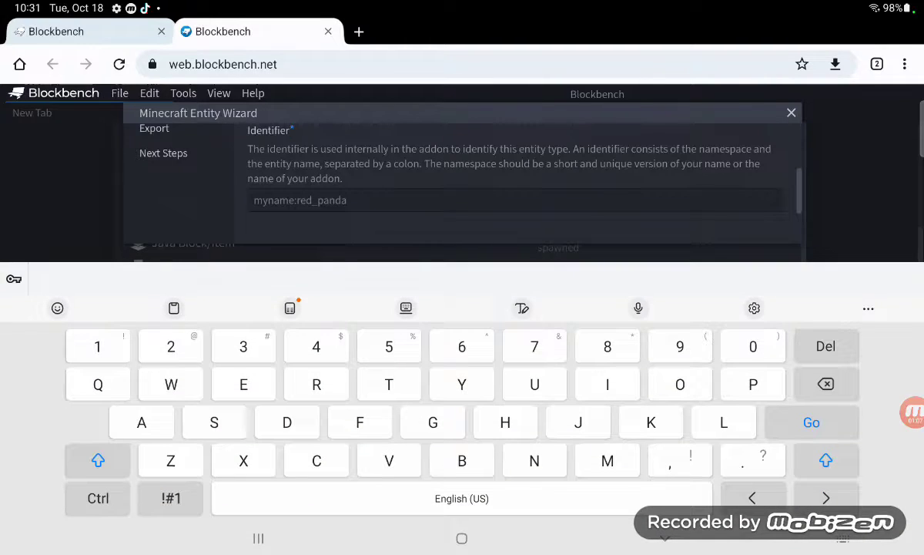
pyautogui.write('H')
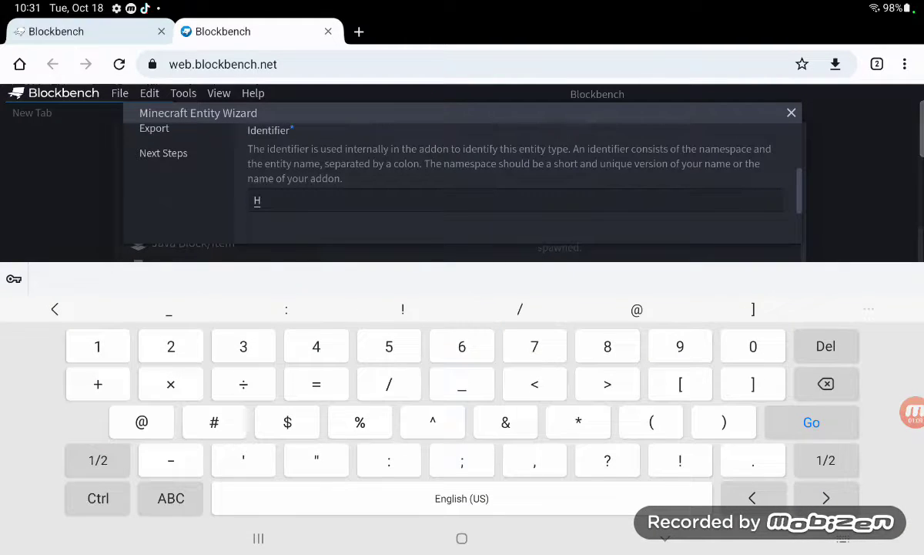
pyautogui.write(':')
pyautogui.click(171, 498)
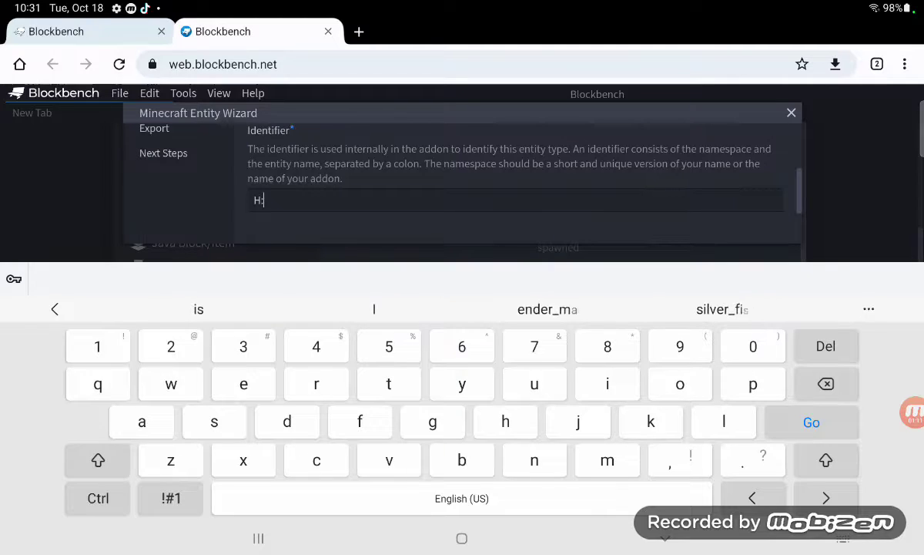
pyautogui.write('z')
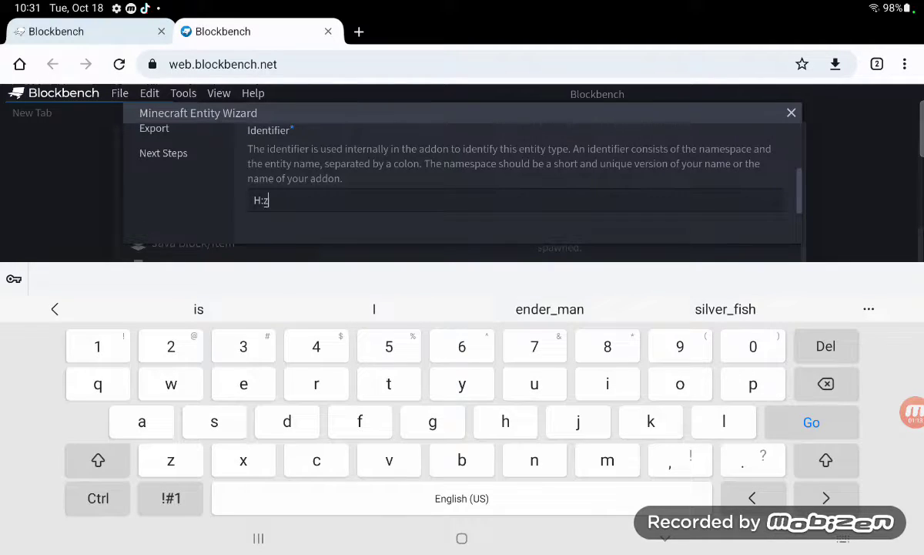
pyautogui.write('o')
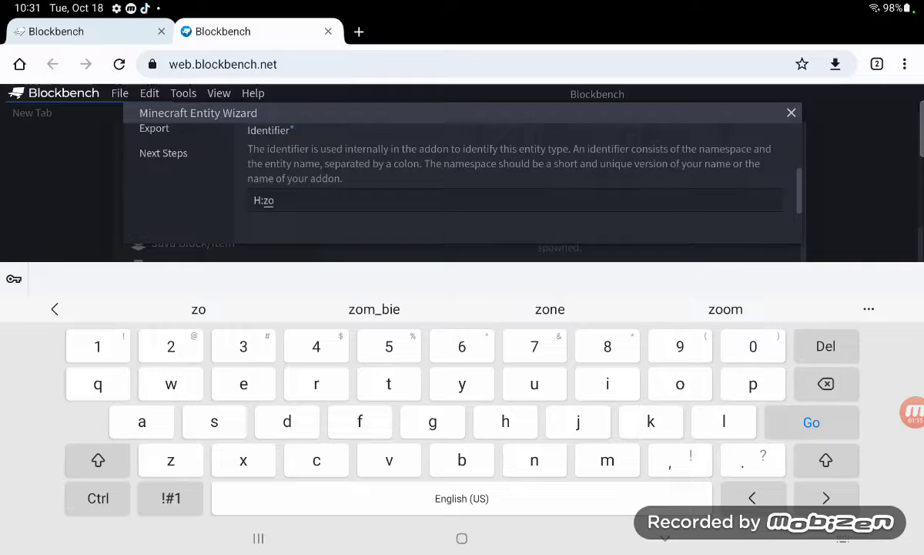
pyautogui.write('m')
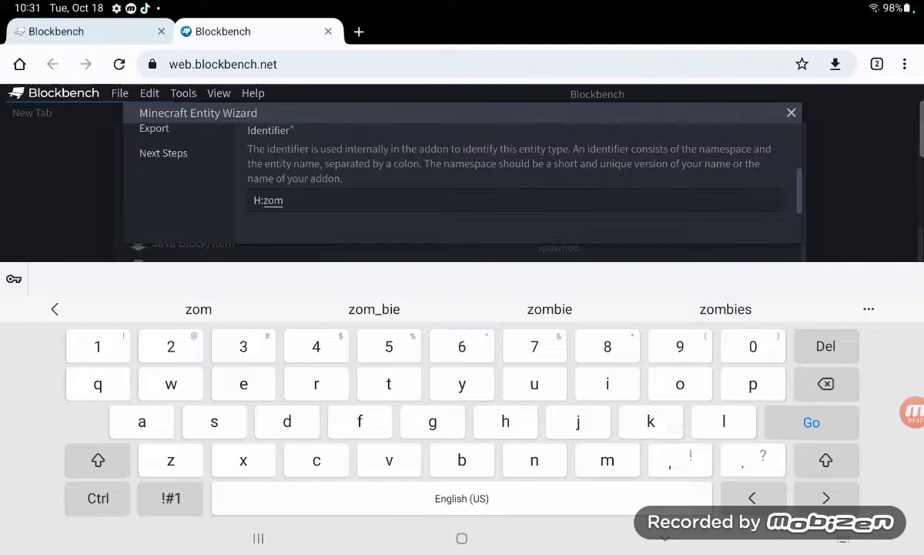
# Step: Correct the identifier to 'h:zom_bie' and move on to the Appearance step
pyautogui.click(257, 202)
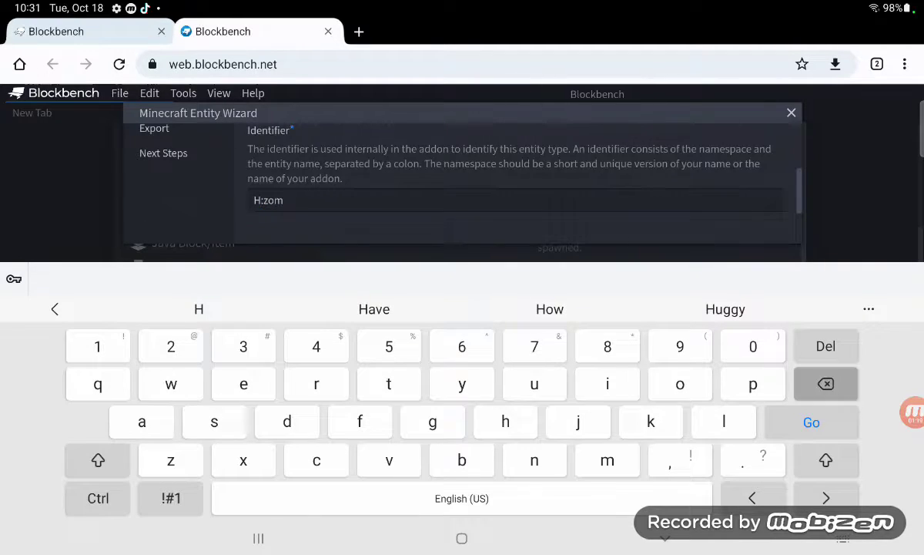
pyautogui.press('BackSpace')
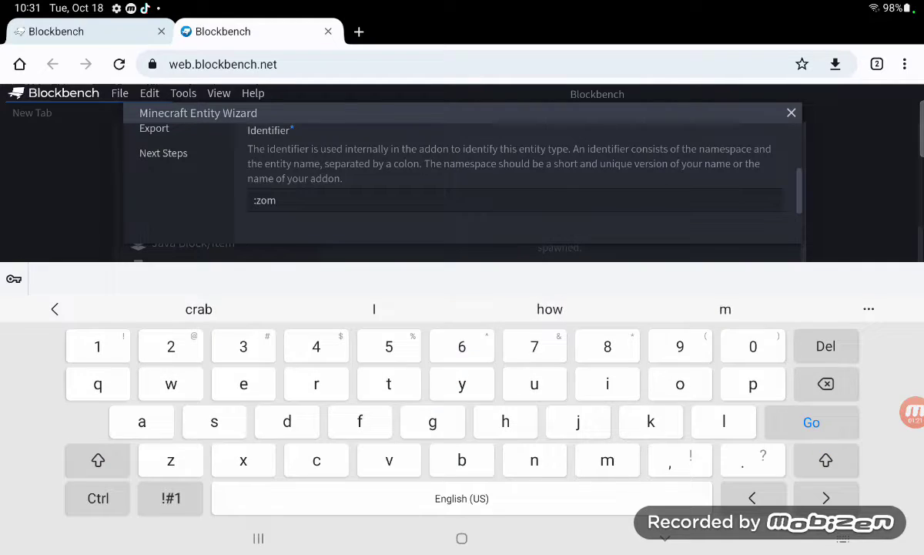
pyautogui.write('h')
pyautogui.click(282, 202)
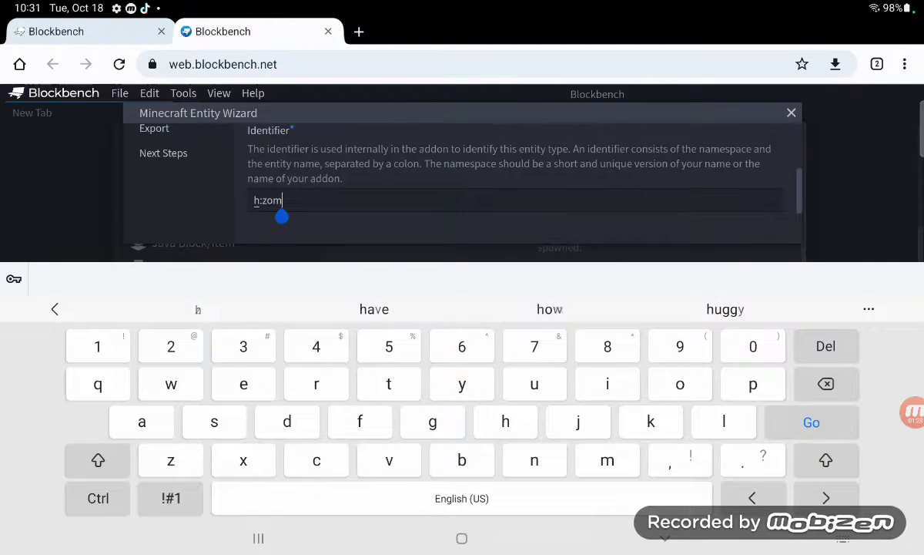
pyautogui.click(171, 498)
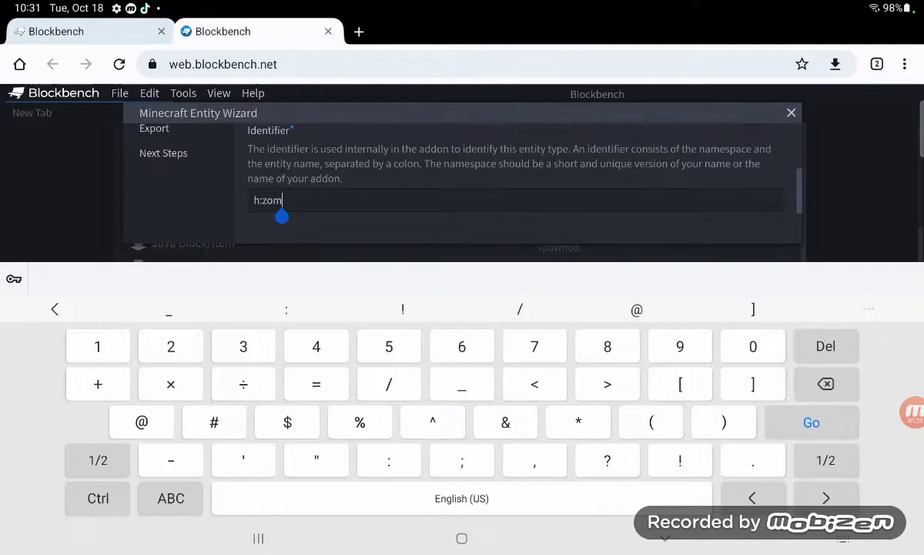
pyautogui.write('_')
pyautogui.click(171, 498)
pyautogui.write('b')
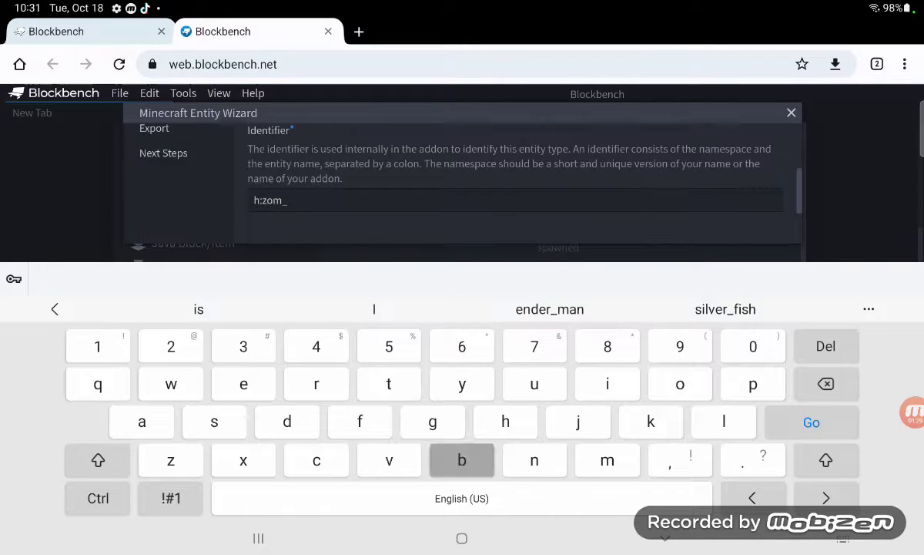
pyautogui.write('i')
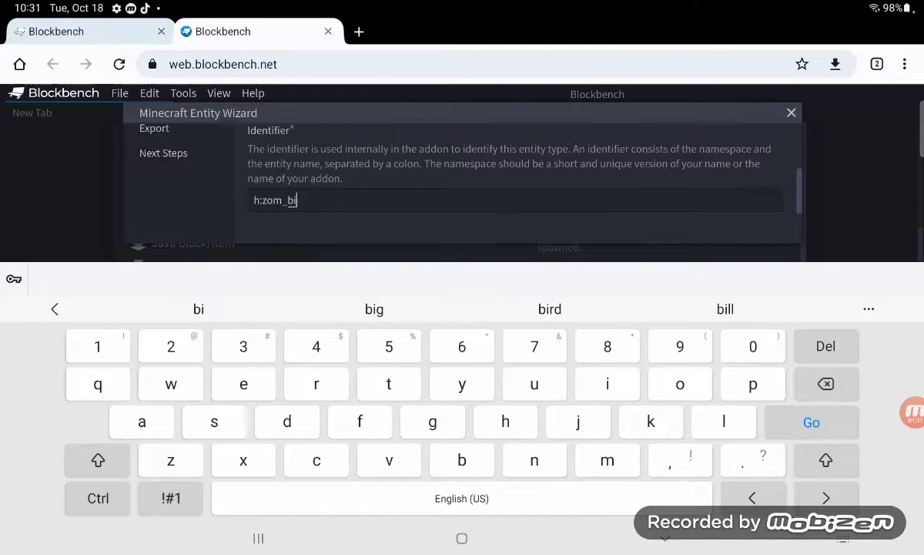
pyautogui.write('e')
pyautogui.press('Return')
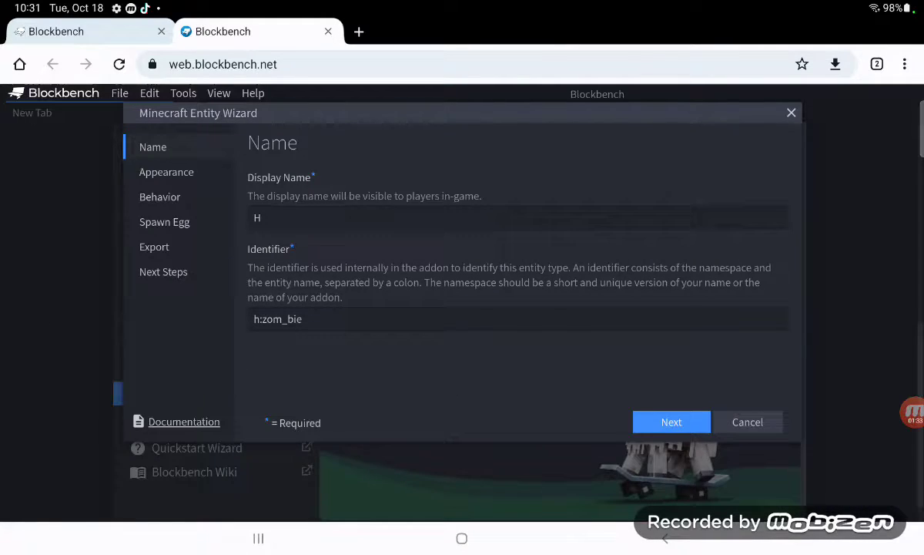
pyautogui.click(672, 421)
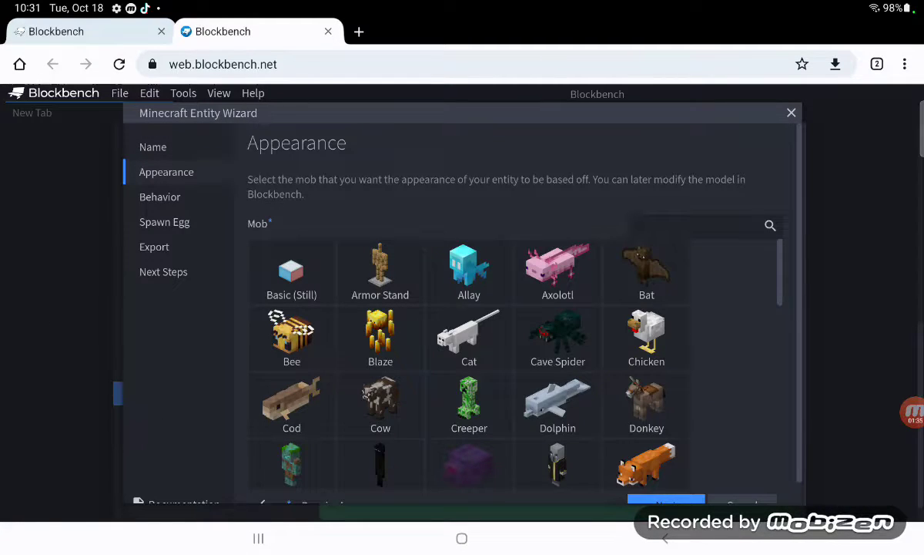
# Step: Choose Zombie from the bottom of the mob grid as the appearance base
pyautogui.scroll(-1, 469, 362)
pyautogui.scroll(-2, 469, 362)
pyautogui.scroll(-2, 468, 362)
pyautogui.scroll(-5, 468, 363)
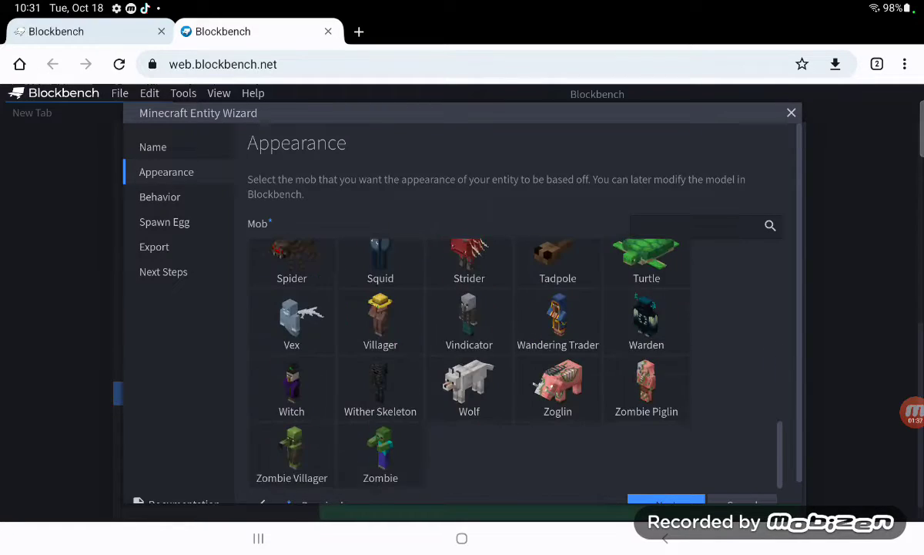
pyautogui.click(380, 454)
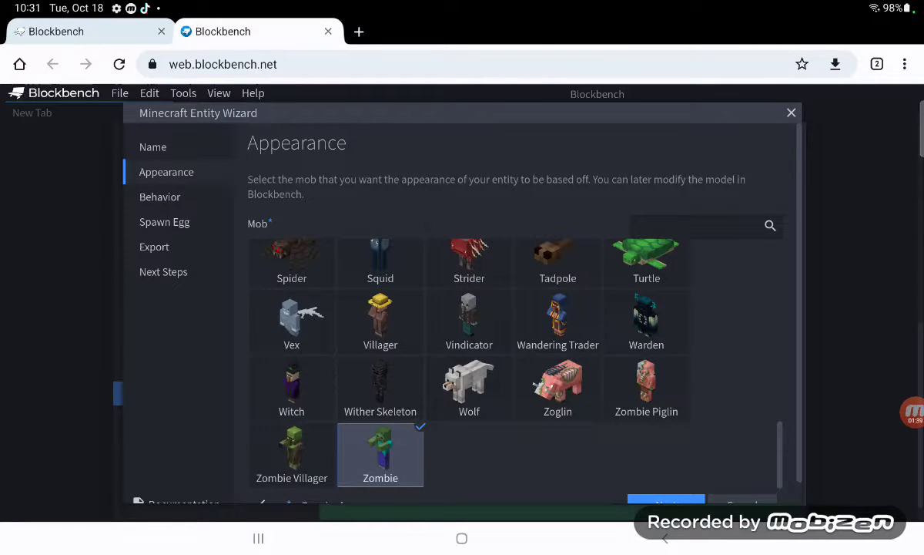
pyautogui.click(667, 502)
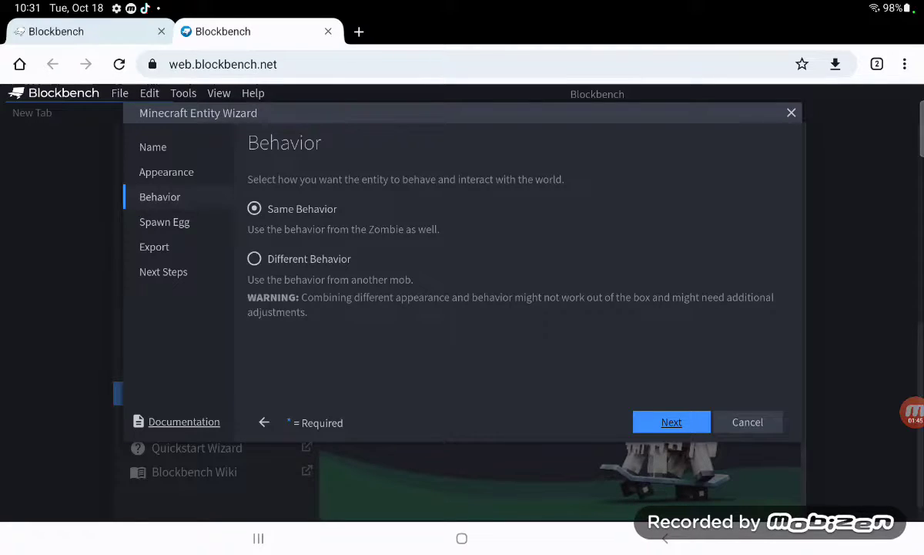
# Step: Keep zombie behaviour and default spawn egg colours, and set pack name and author to 'M'
pyautogui.click(671, 422)
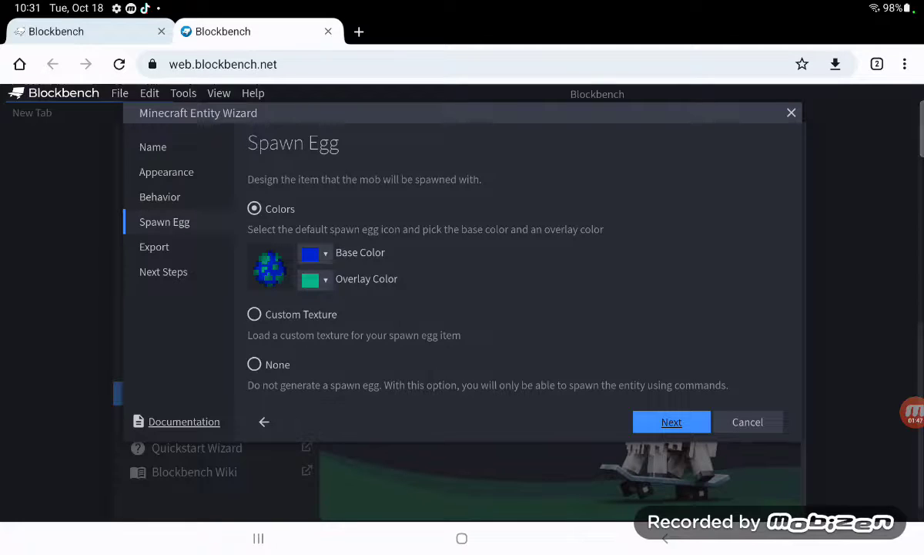
pyautogui.click(672, 421)
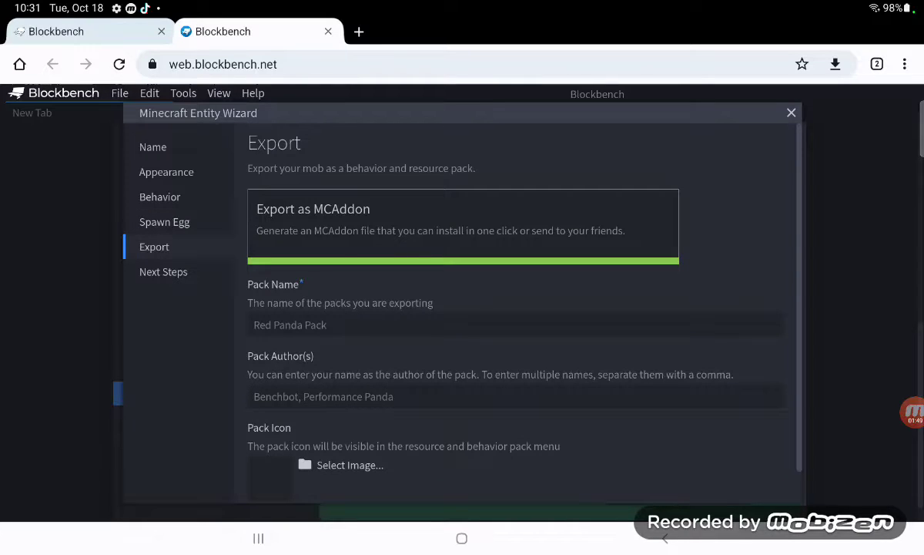
pyautogui.click(516, 325)
pyautogui.write('M')
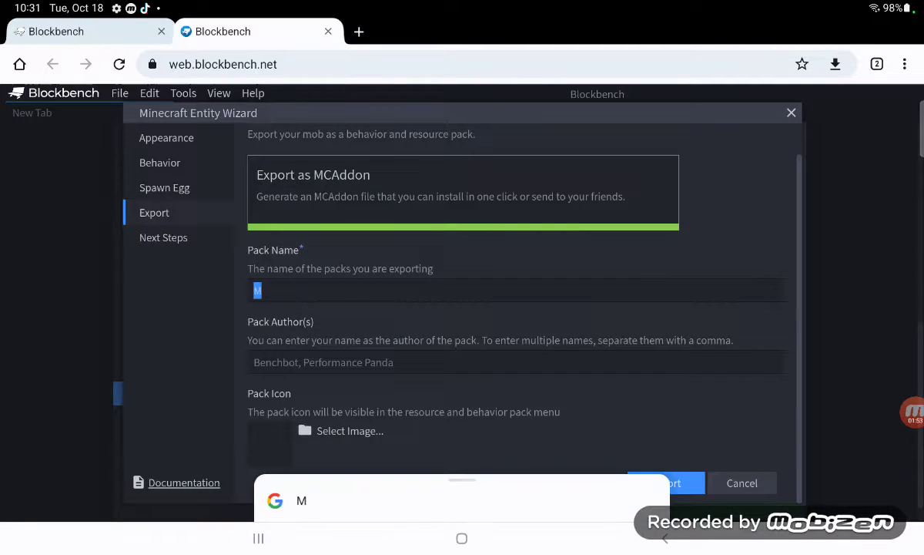
pyautogui.click(516, 362)
pyautogui.write('M')
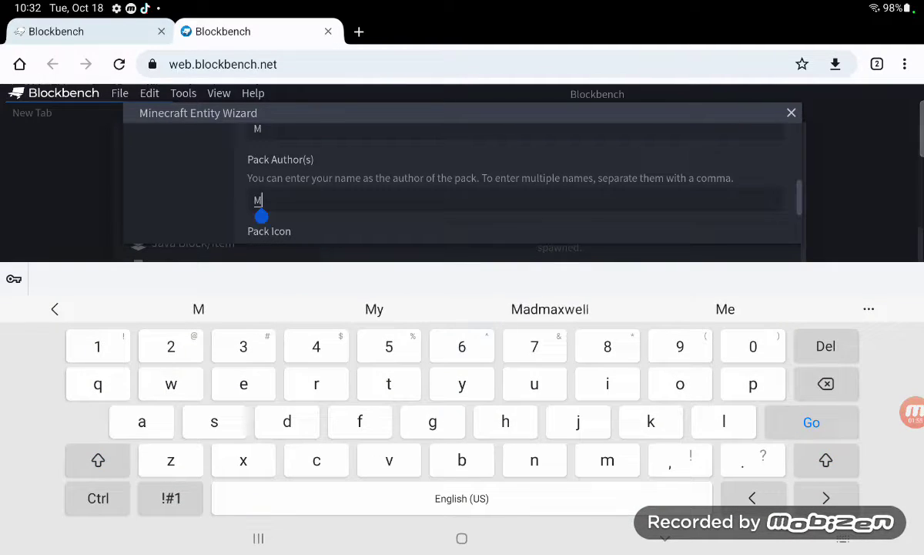
# Step: Export the entity as an MCAddon and open the zom_bie model for editing
pyautogui.click(666, 482)
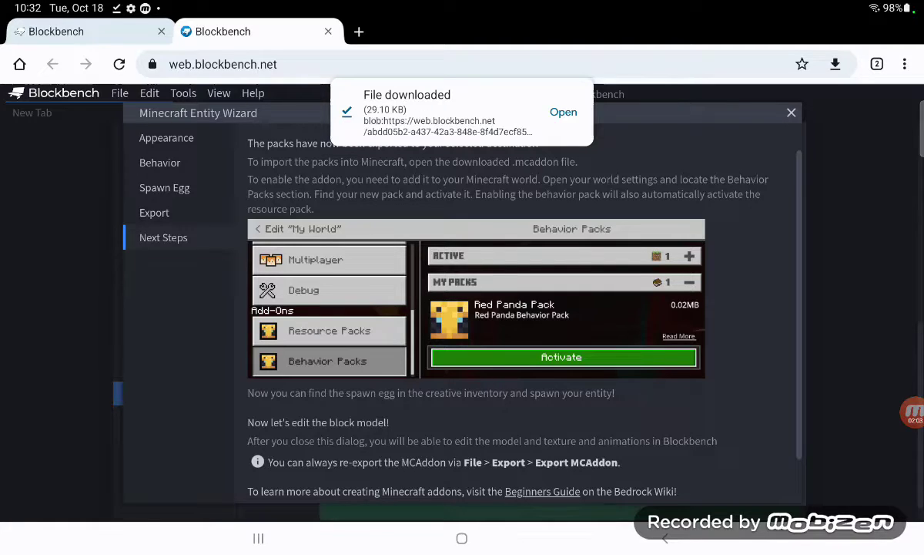
pyautogui.scroll(-2, 463, 308)
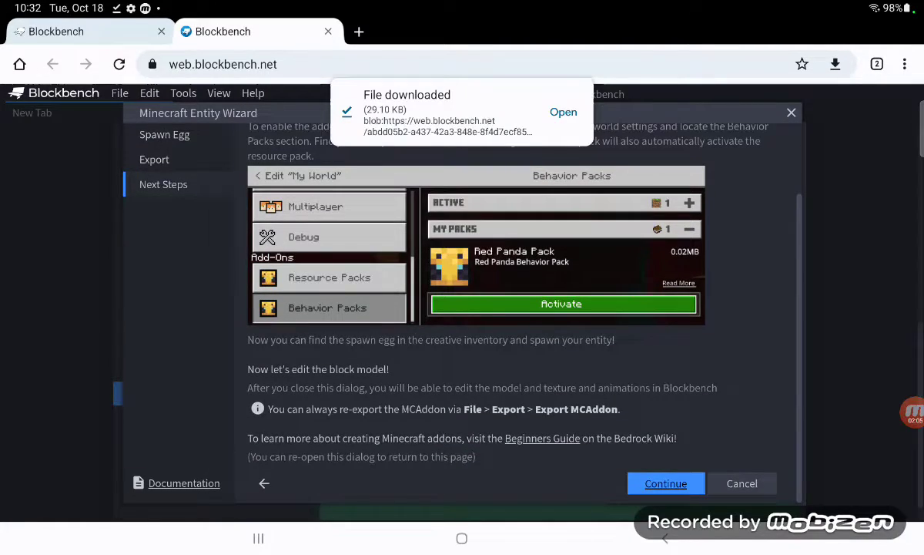
pyautogui.click(665, 483)
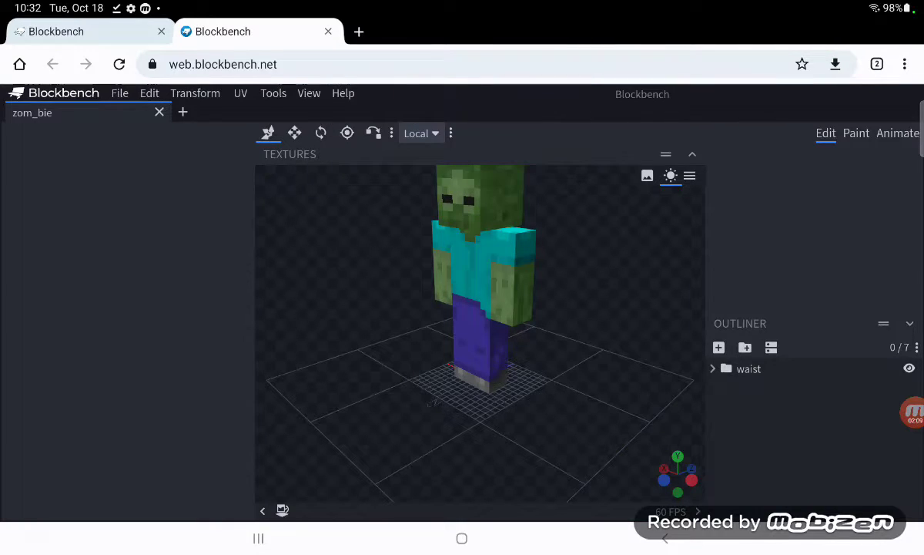
# Step: Switch to the Paint tab and set the Paint Bucket to fill whole faces
pyautogui.click(856, 132)
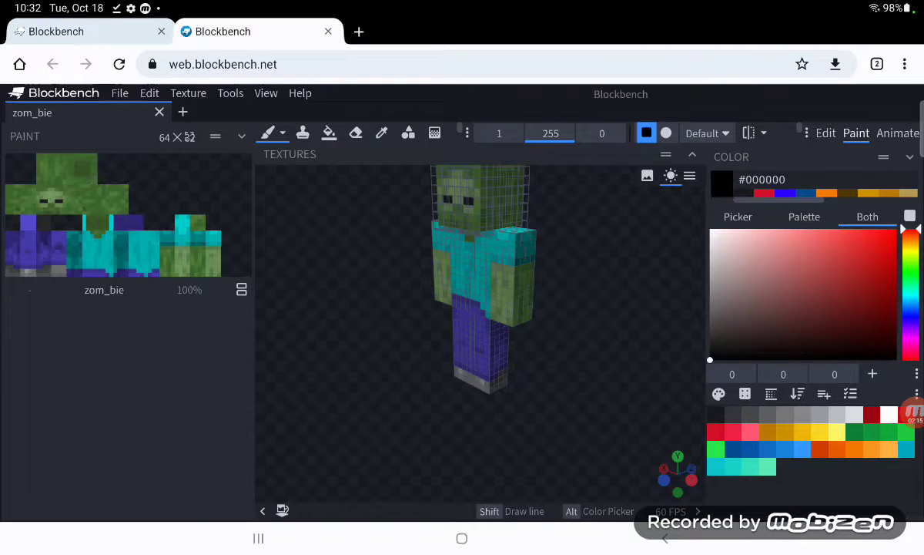
pyautogui.click(826, 132)
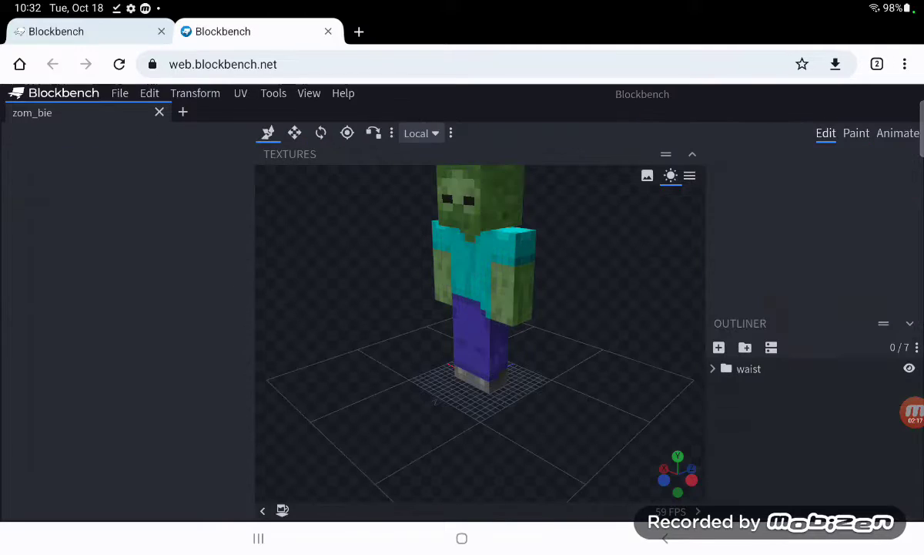
pyautogui.click(856, 132)
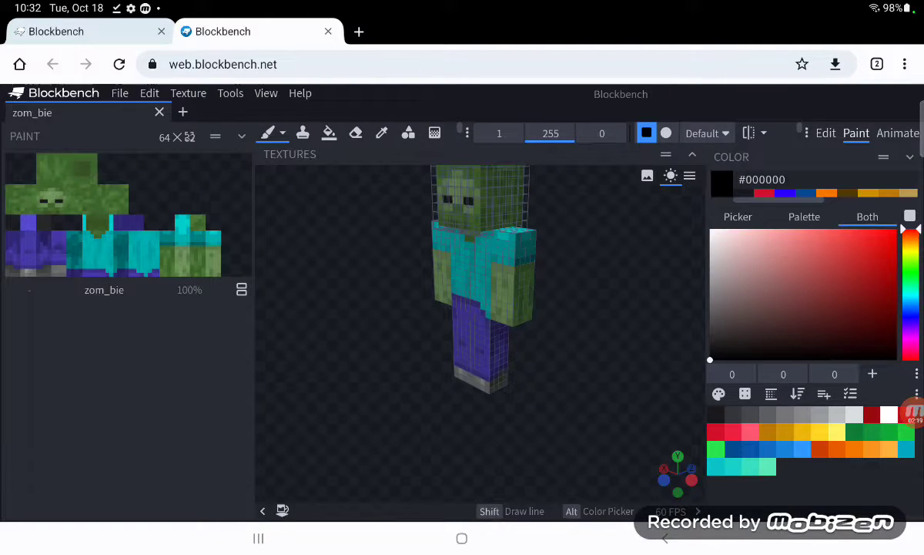
pyautogui.click(897, 133)
pyautogui.click(856, 132)
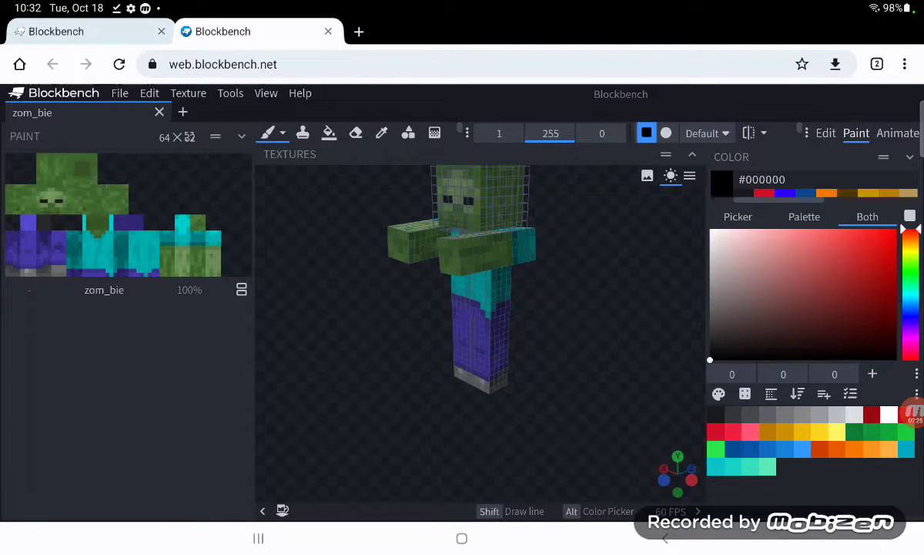
pyautogui.click(329, 132)
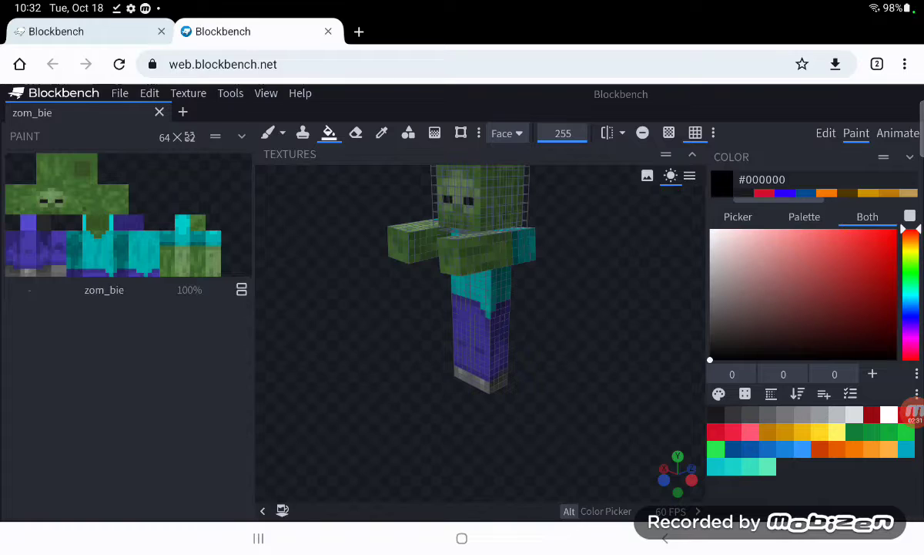
# Step: Pick tan #bc9956 and bucket-fill the entire zombie texture with it
pyautogui.click(910, 243)
pyautogui.click(812, 263)
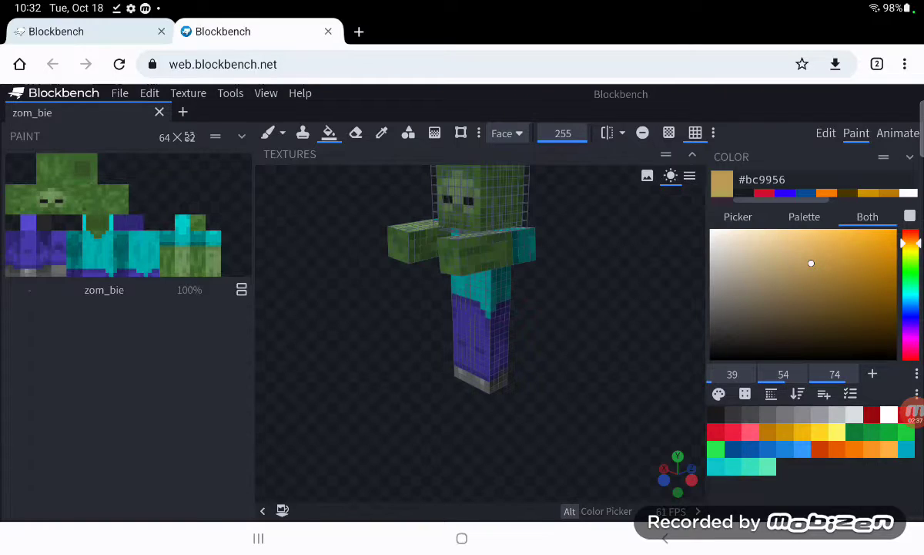
pyautogui.click(462, 254)
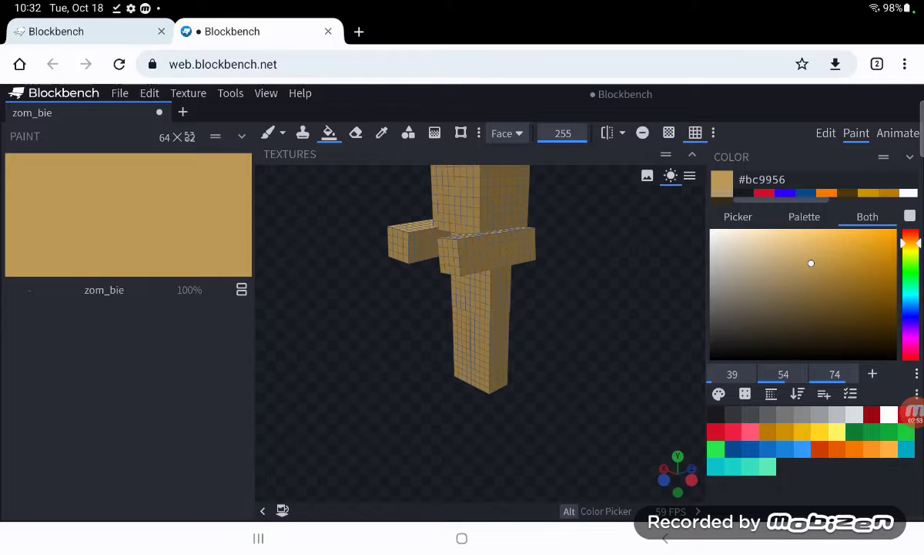
pyautogui.moveTo(555, 347); pyautogui.dragTo(478, 339)
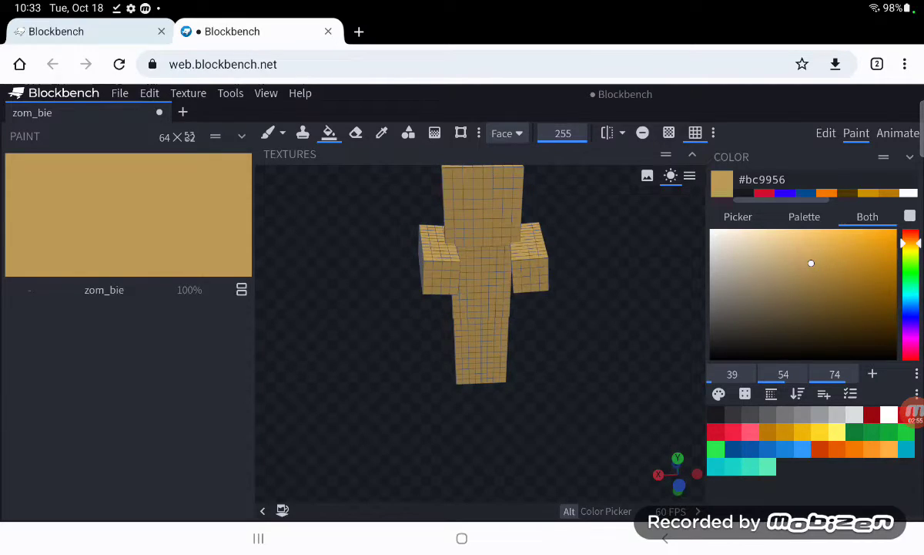
# Step: Toggle Edit and Paint modes, view the tan model from above, then close Blockbench
pyautogui.click(826, 132)
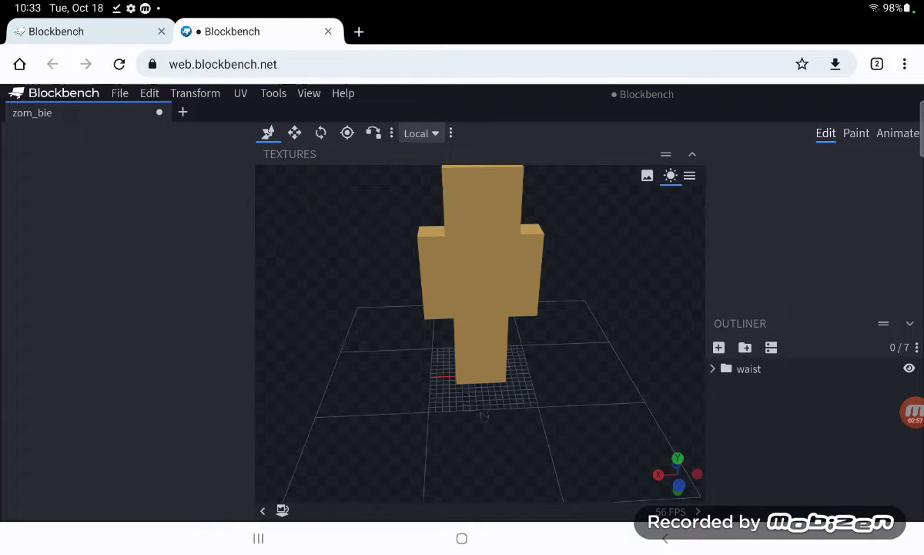
pyautogui.click(856, 132)
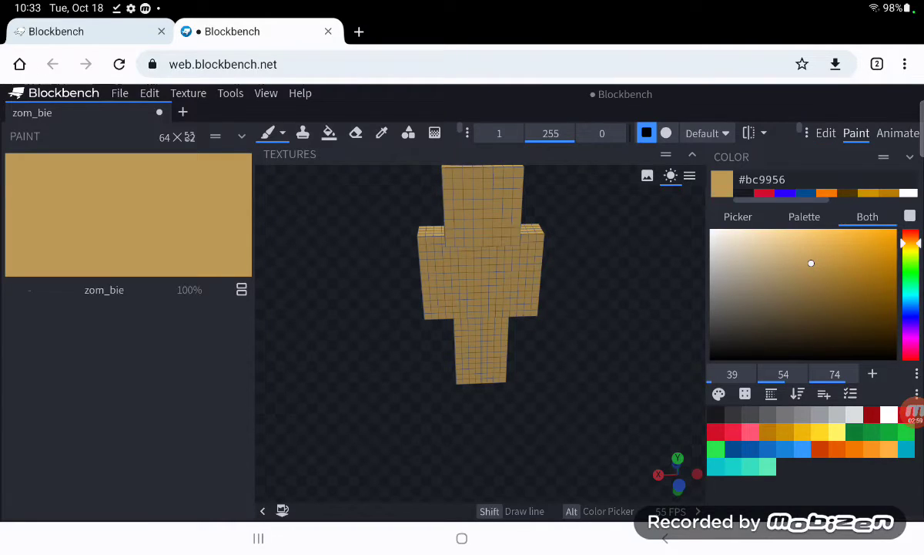
pyautogui.moveTo(478, 308)
pyautogui.mouseDown()
pyautogui.moveTo(401, 309)
pyautogui.moveTo(408, 339)
pyautogui.moveTo(446, 308)
pyautogui.moveTo(362, 308)
pyautogui.moveTo(362, 278)
pyautogui.mouseUp()
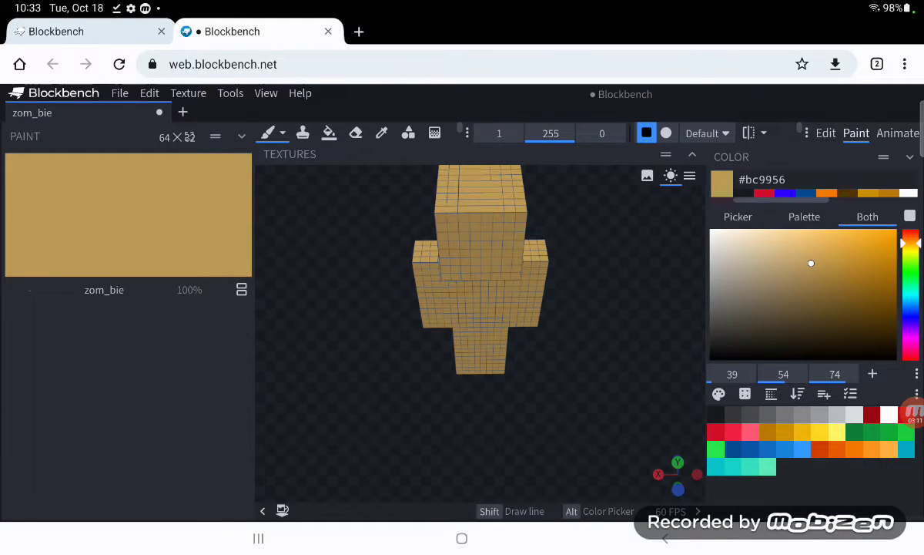
pyautogui.click(462, 537)
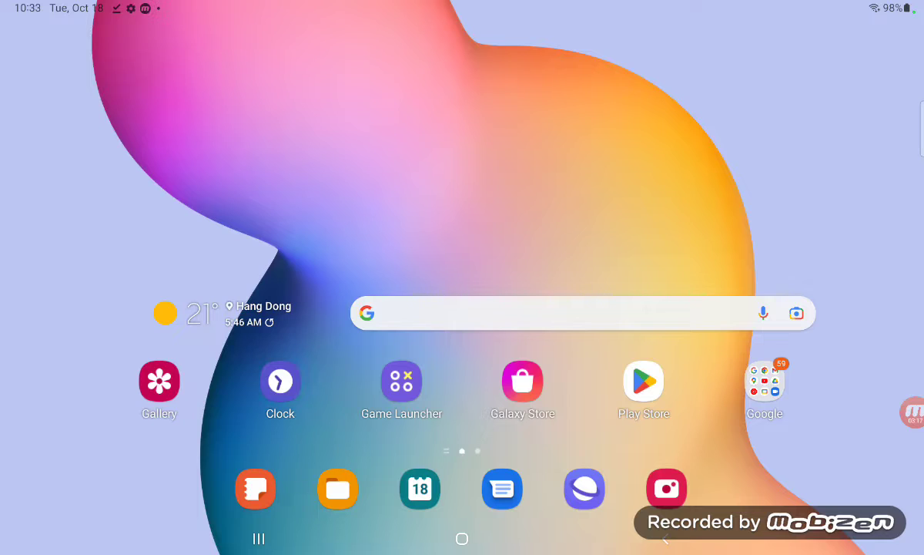
# Step: Import a gallery image into the blank classic skin slot, choose its model type, and save
pyautogui.click(914, 411)
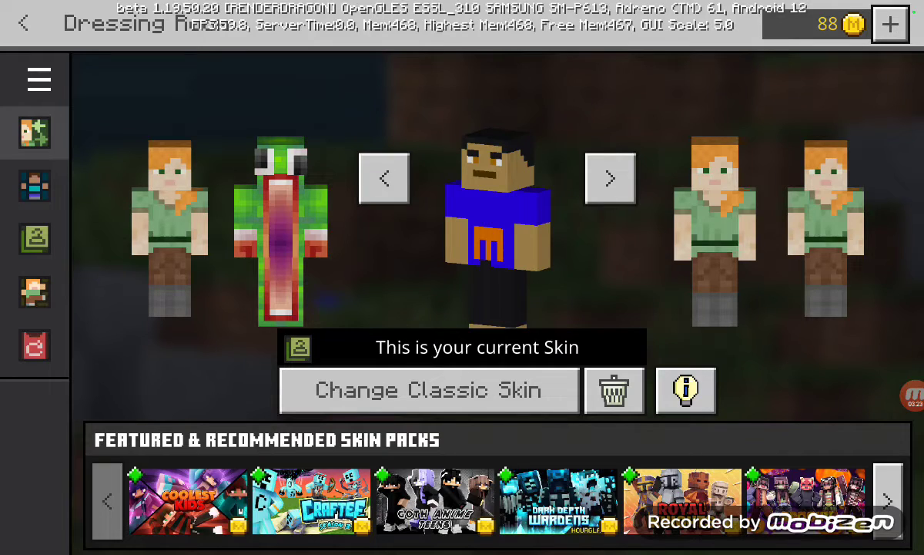
pyautogui.click(429, 390)
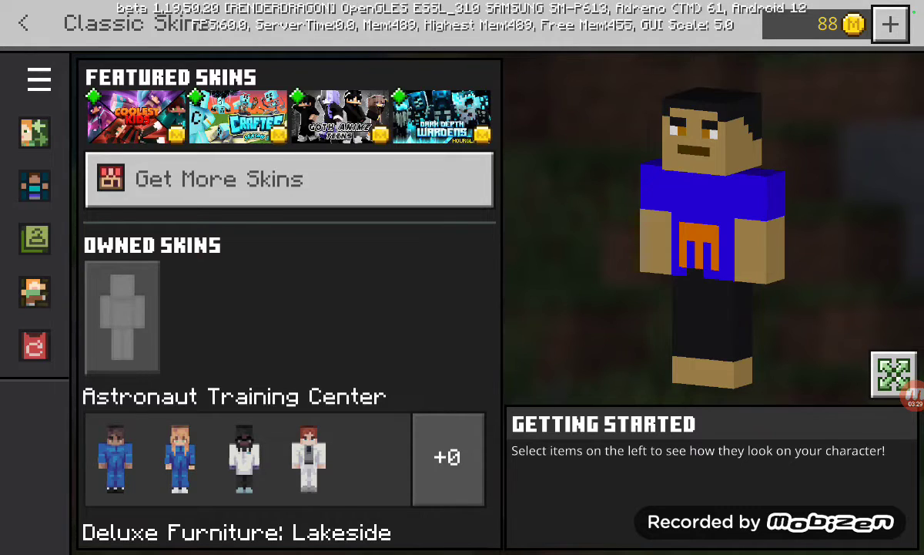
pyautogui.click(122, 317)
pyautogui.click(585, 522)
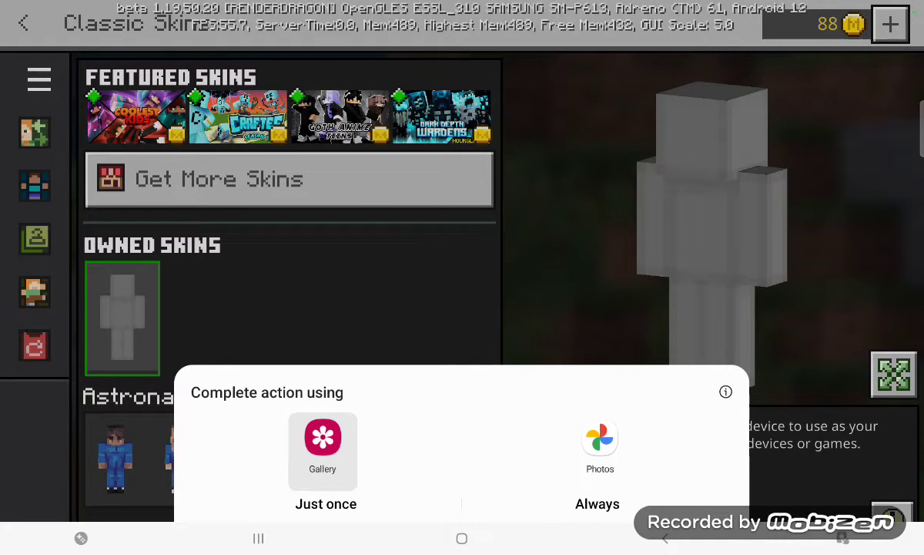
pyautogui.click(326, 503)
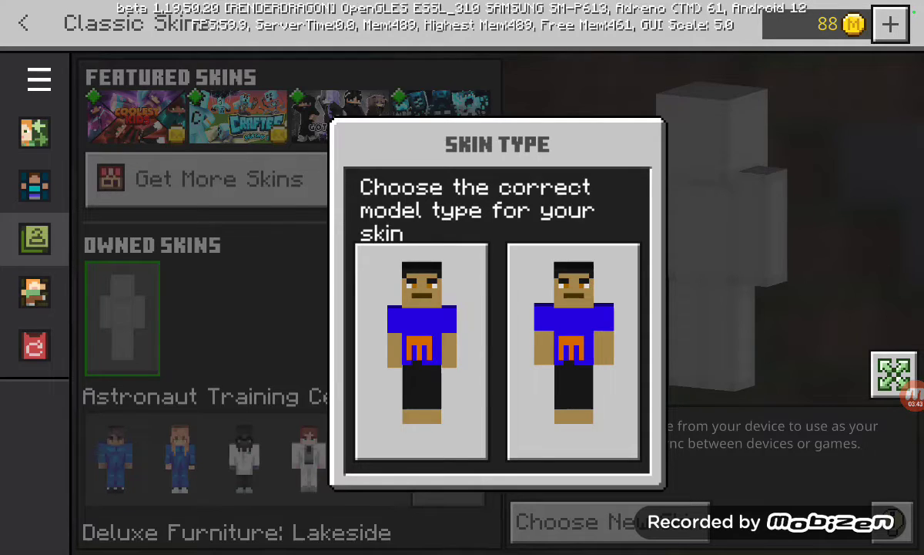
pyautogui.click(573, 351)
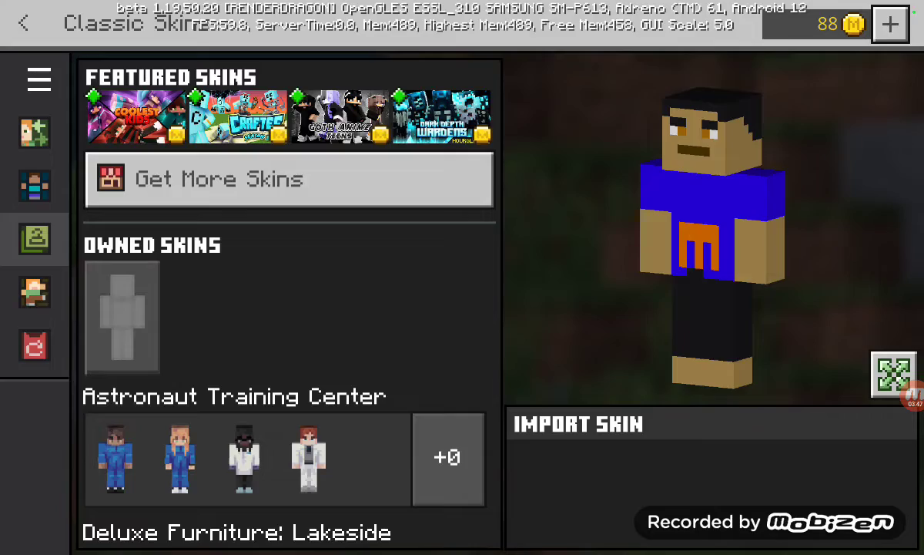
pyautogui.press('Escape')
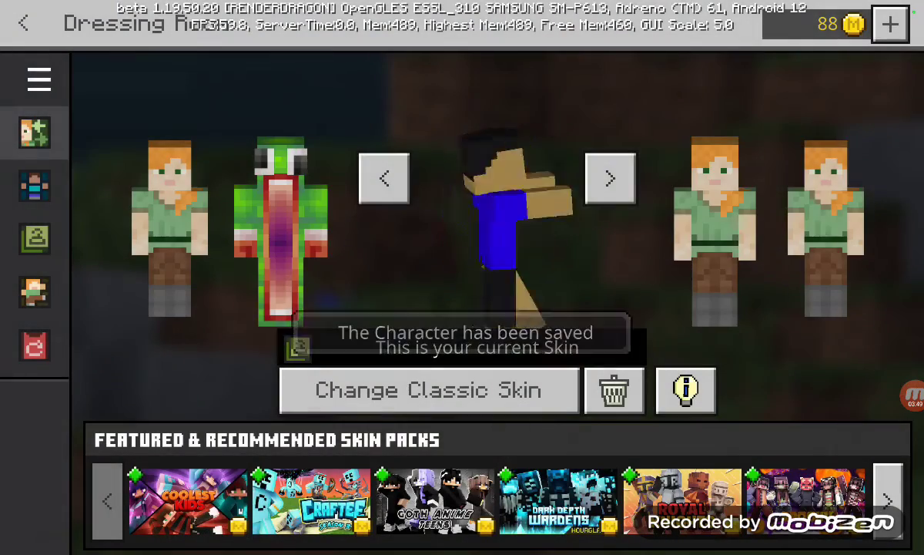
# Step: Return to the main menu, browse the list of 20 worlds, and close it again
pyautogui.press('Escape')
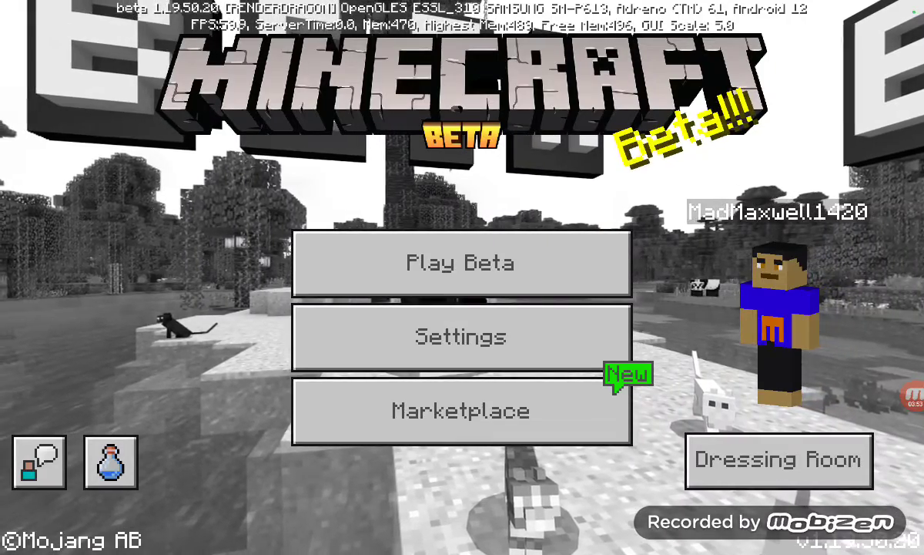
pyautogui.click(461, 263)
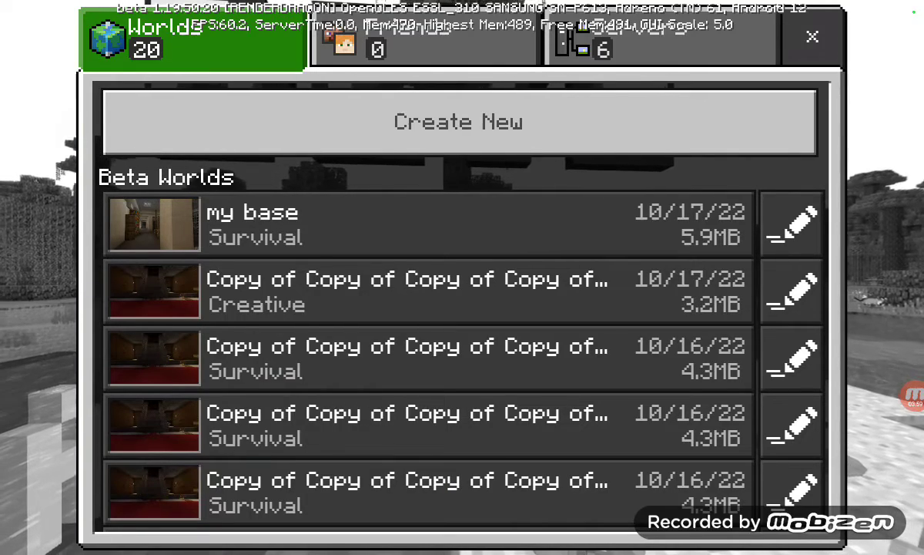
pyautogui.scroll(-5, 463, 308)
pyautogui.scroll(-10, 462, 308)
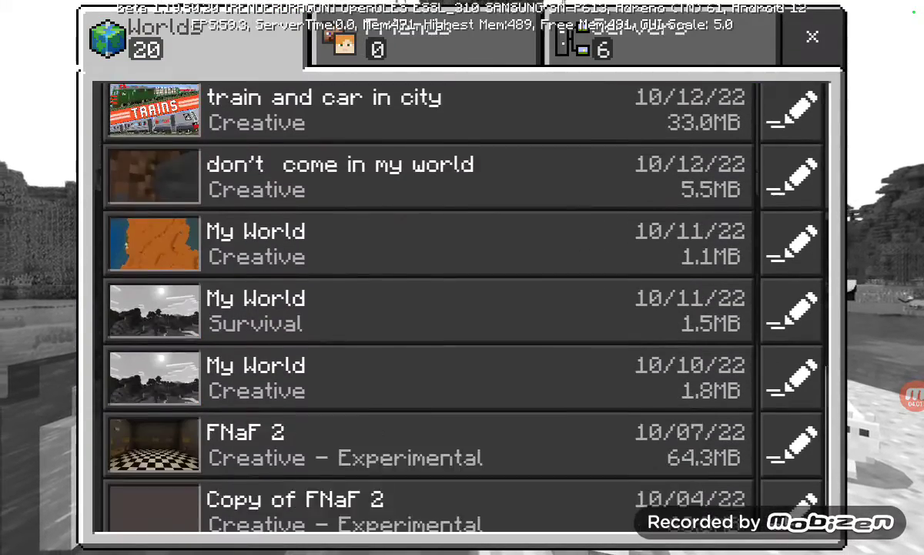
pyautogui.scroll(-2, 462, 308)
pyautogui.scroll(2, 462, 308)
pyautogui.scroll(1, 463, 308)
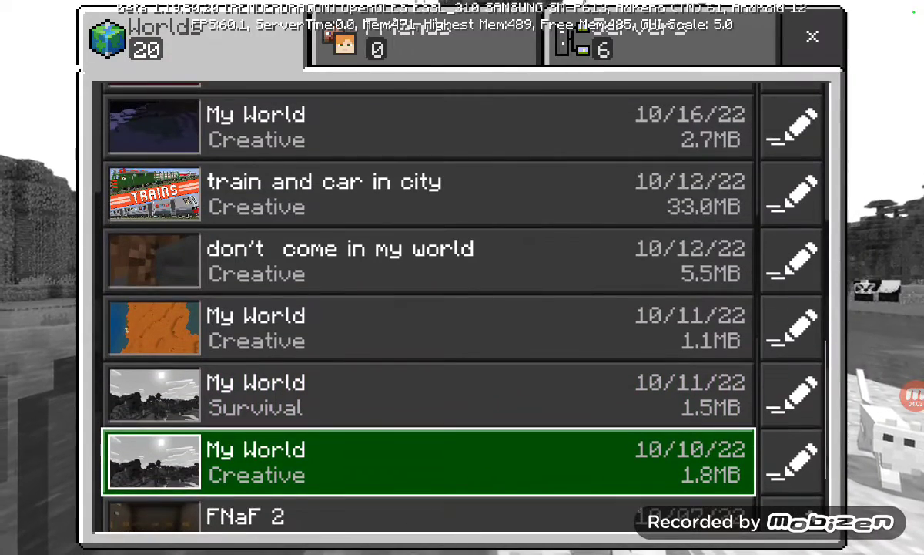
pyautogui.scroll(10, 462, 309)
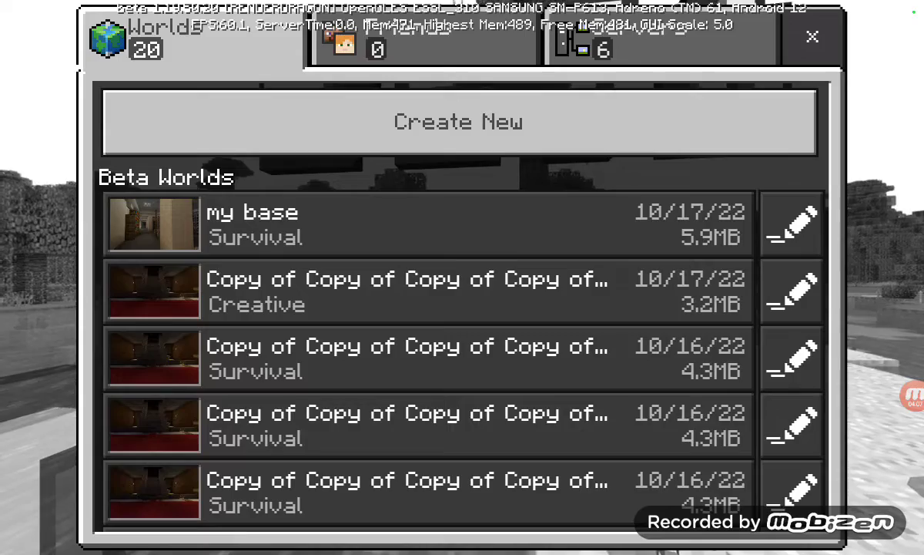
pyautogui.press('Escape')
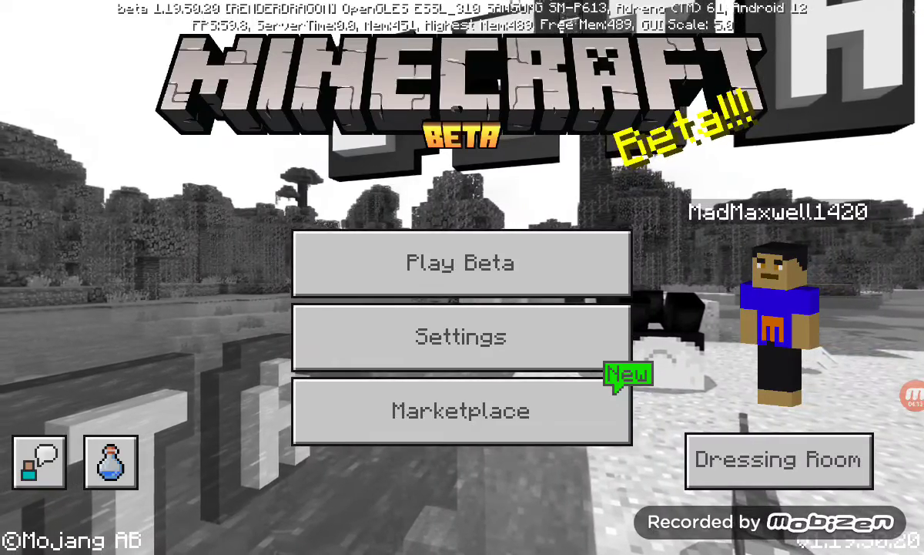
pyautogui.click(913, 396)
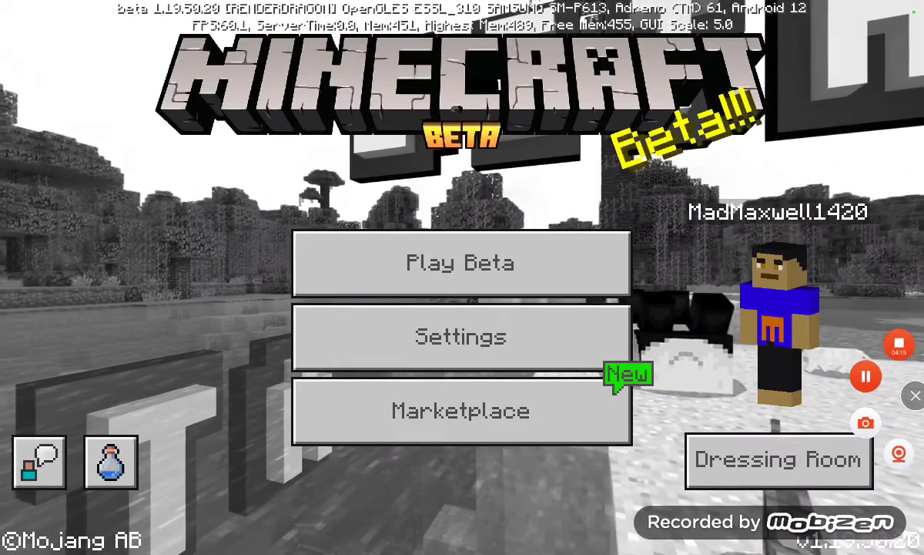